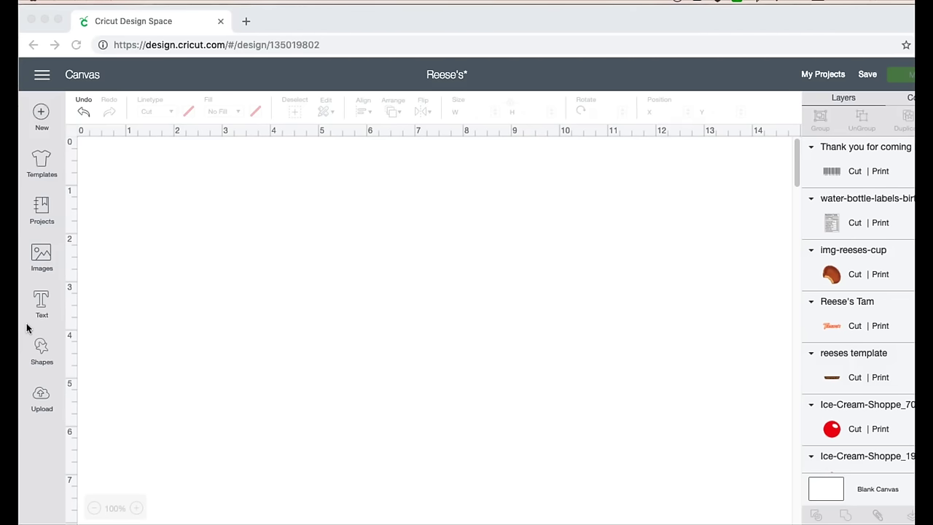
Step: Add a square from the basic shapes to the canvas
left_click(44, 353)
left_click(42, 351)
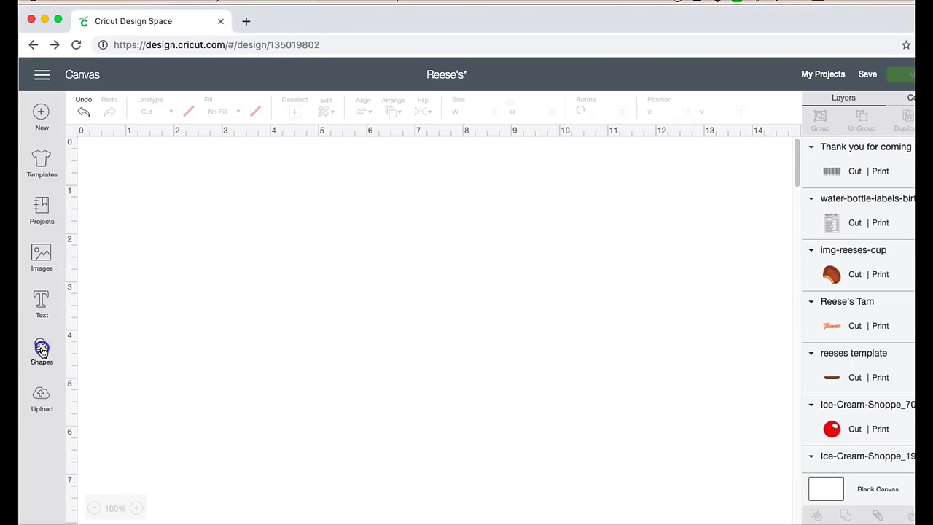
left_click(102, 258)
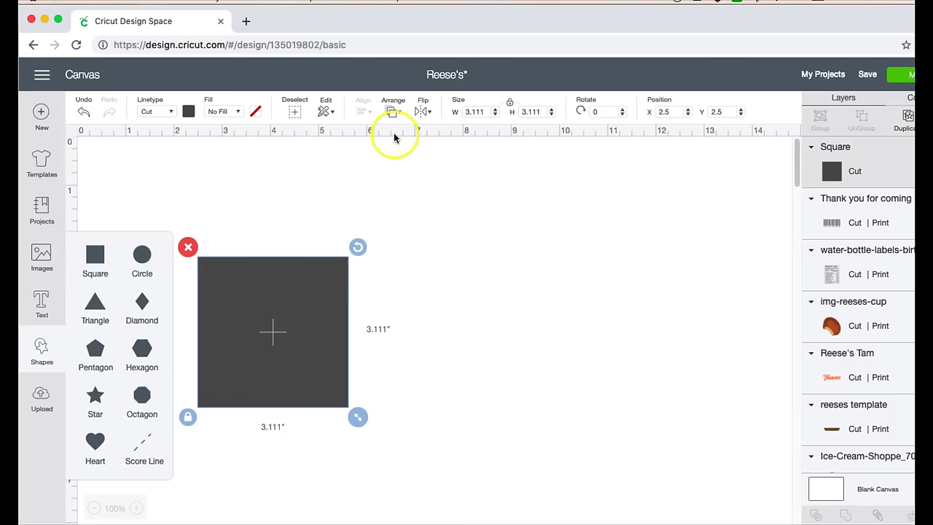
Step: Unlock proportions, resize the square to 6 x 6.5 inches, and move it near the canvas top
left_click(512, 102)
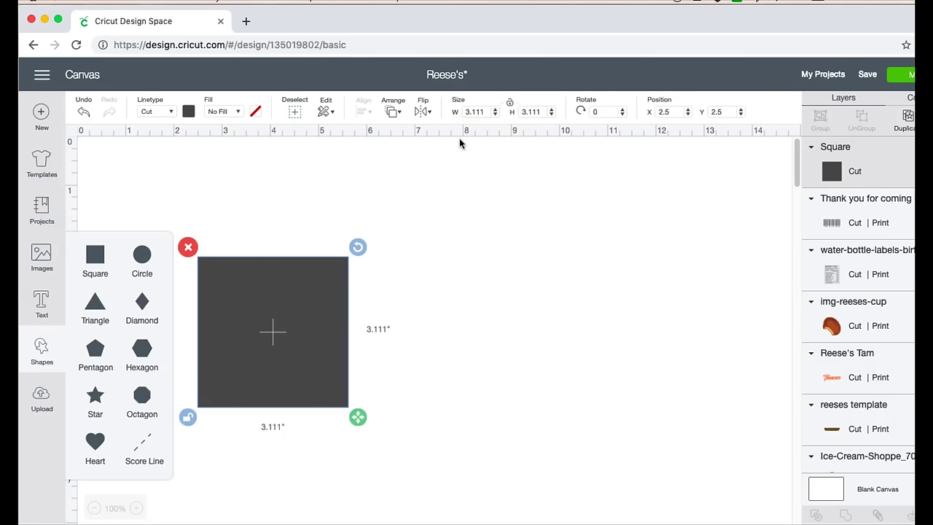
left_click(481, 113)
double_click(485, 113)
type("6")
double_click(539, 110)
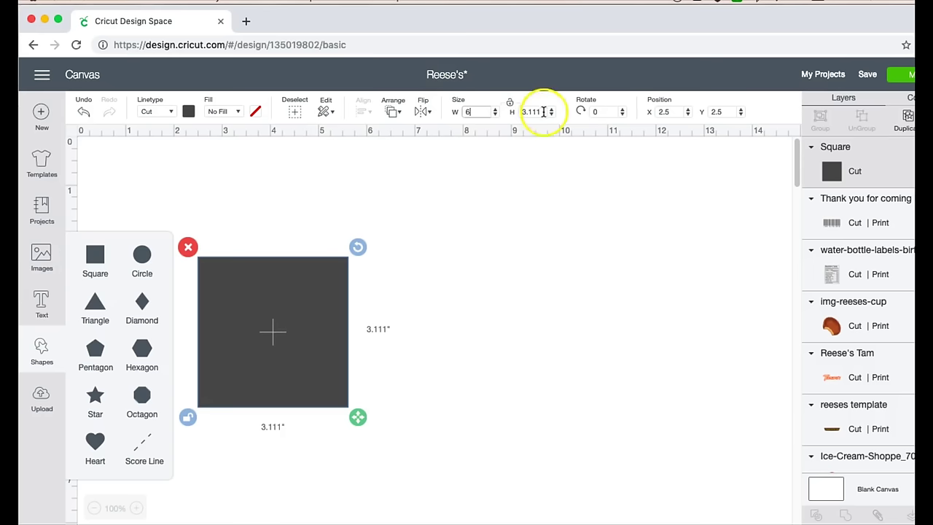
type("6.5")
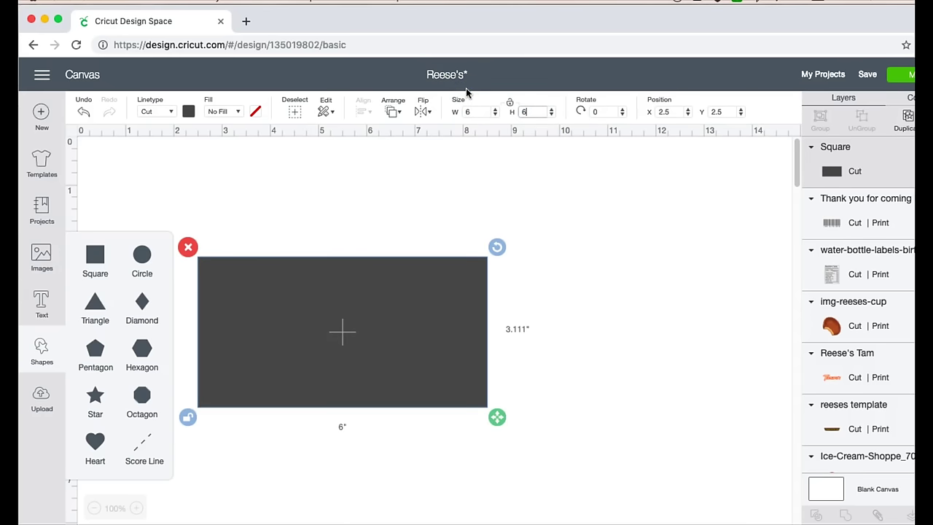
key("Return")
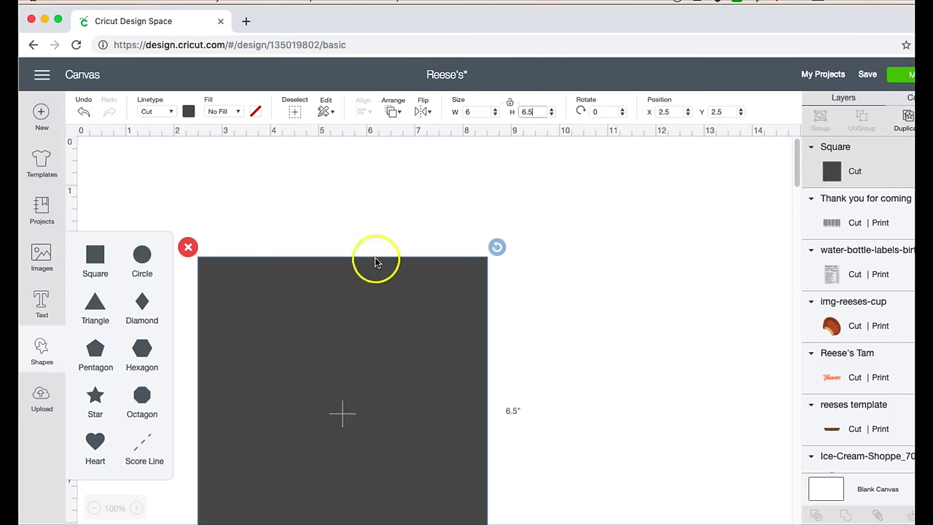
left_click_drag(379, 343, 377, 252)
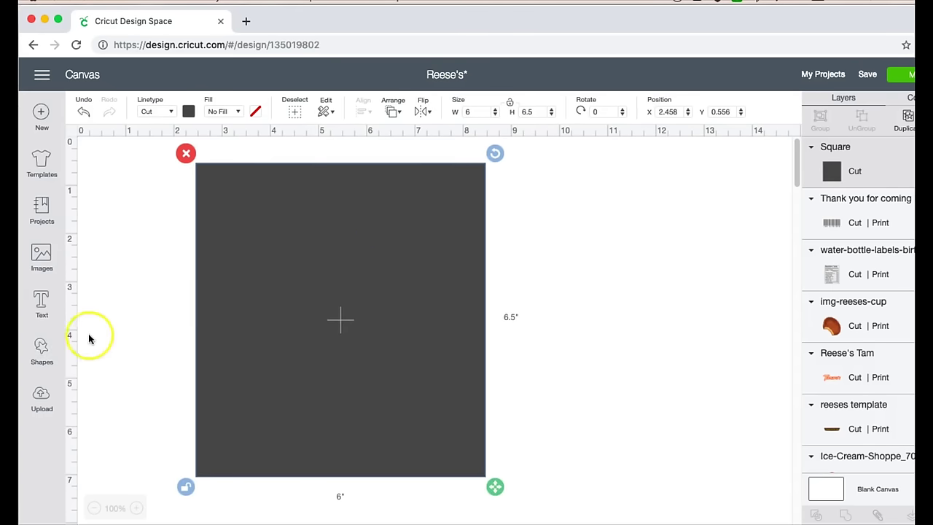
left_click(49, 352)
Step: Add a second square over the tall rectangle and resize it to a 6 x 2.5 inch band
left_click(95, 253)
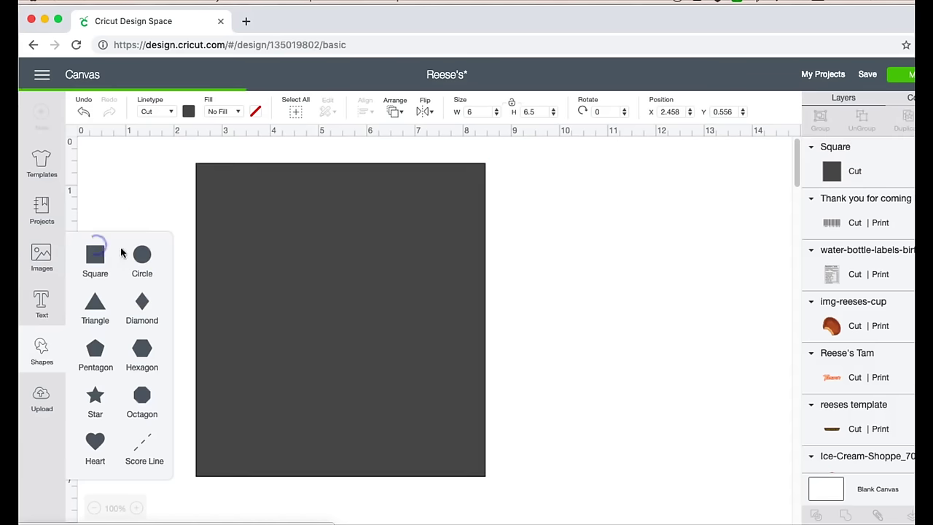
left_click(268, 320)
left_click_drag(268, 320, 243, 290)
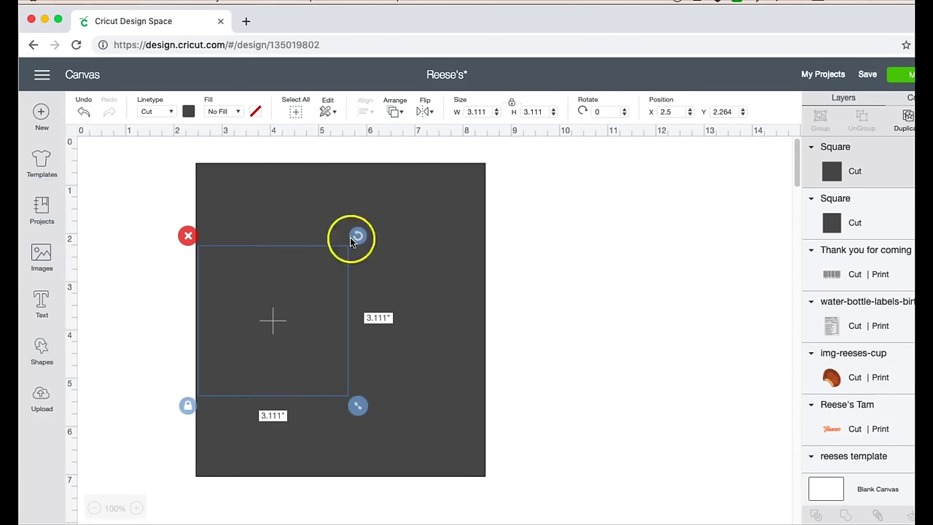
left_click(511, 103)
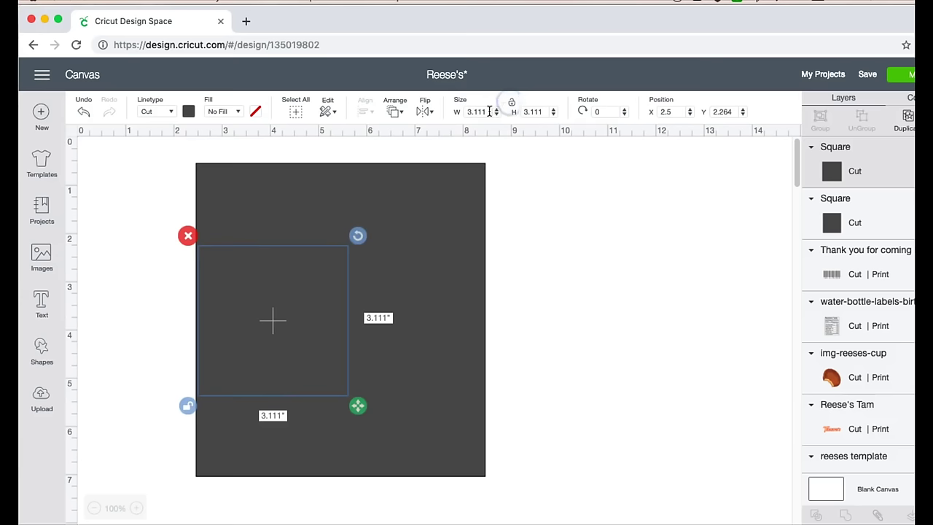
left_click(483, 111)
type("6")
key("Tab")
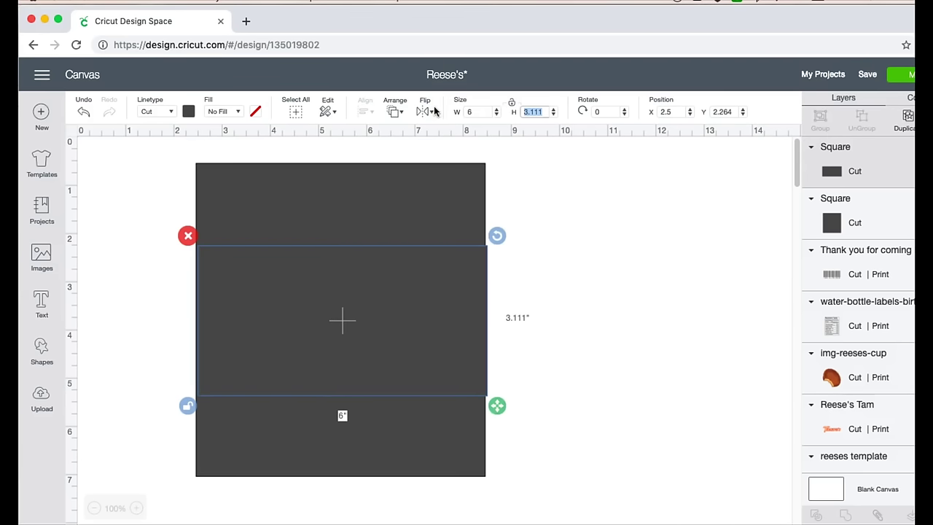
type("2.5")
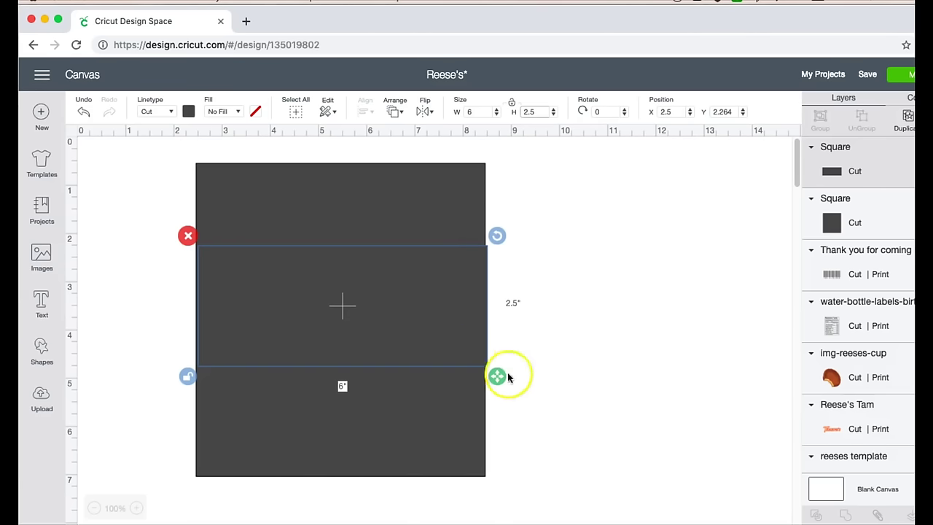
Step: Select both rectangles and center the band vertically on the tall rectangle
left_click(468, 350)
left_click_drag(469, 350, 467, 349)
left_click(557, 343)
left_click_drag(561, 344, 423, 313)
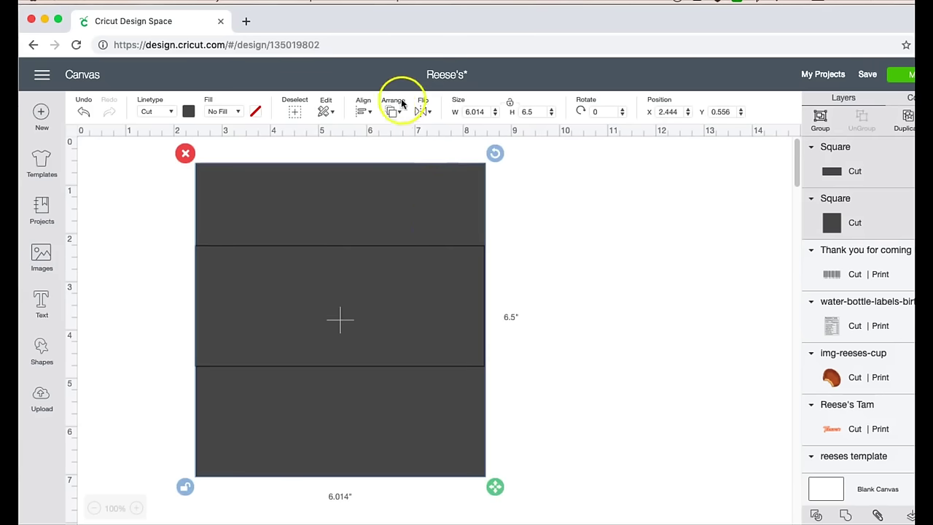
left_click(362, 111)
left_click(396, 229)
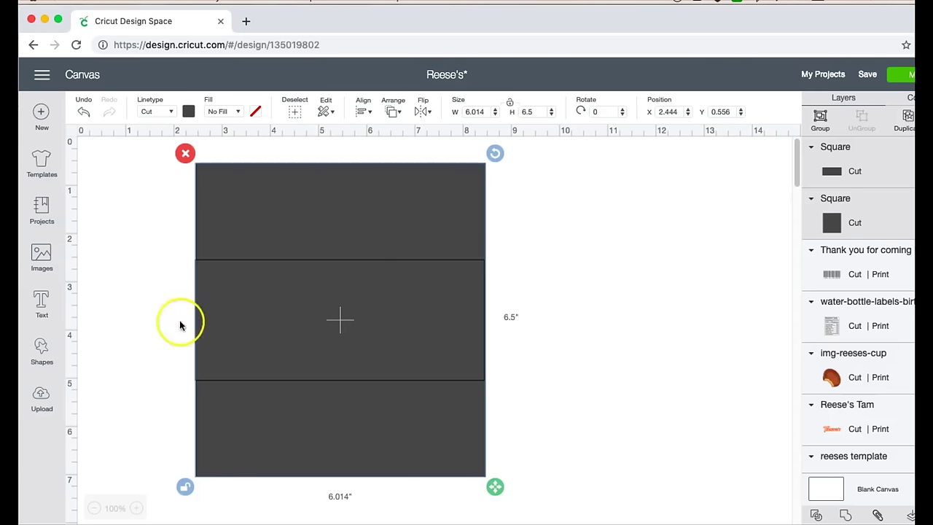
Step: Upload the image 8.jpg as a new pattern
left_click(42, 398)
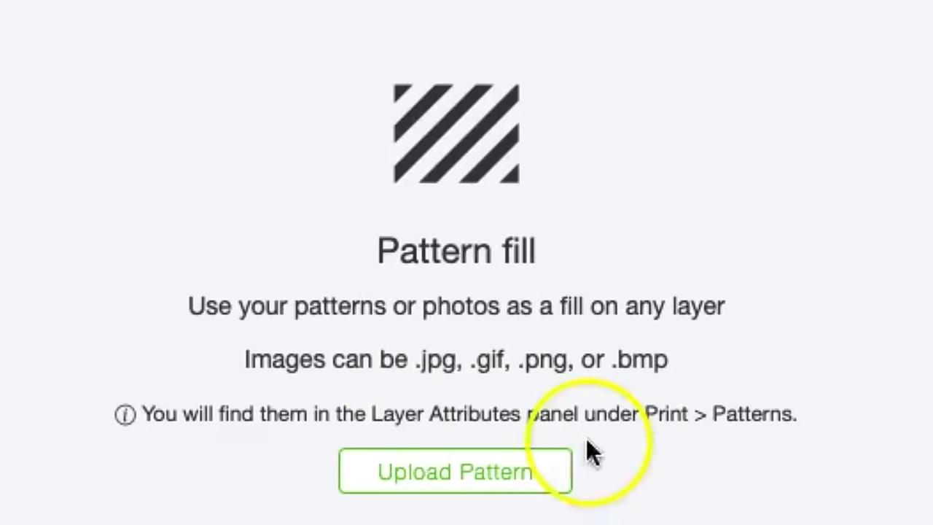
left_click(444, 476)
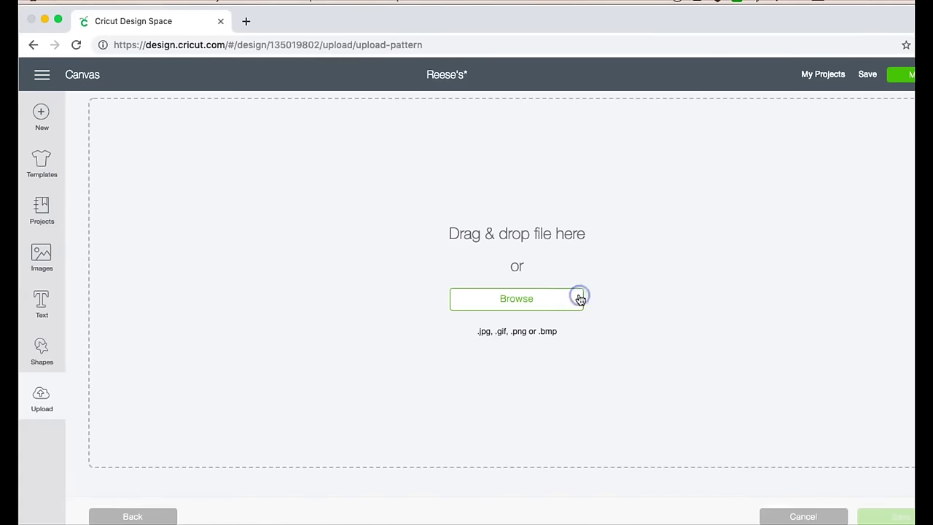
left_click(579, 298)
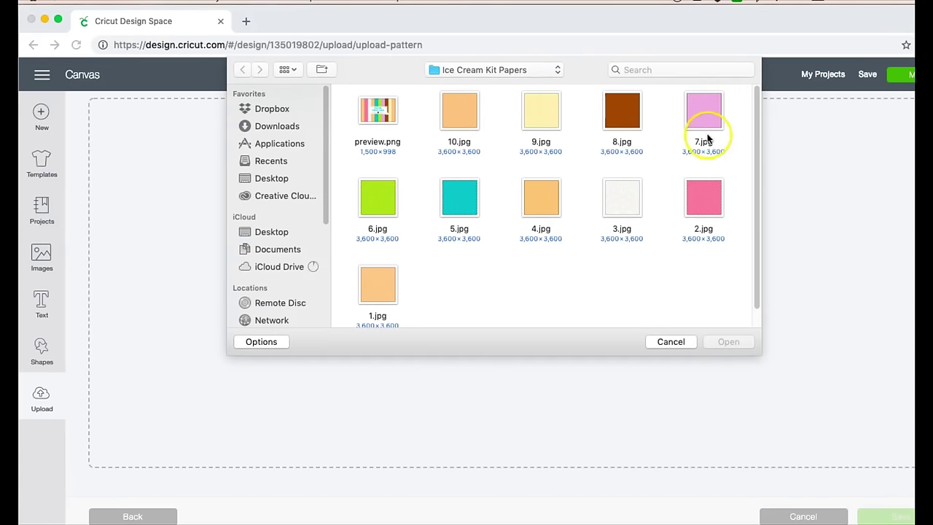
left_click(622, 113)
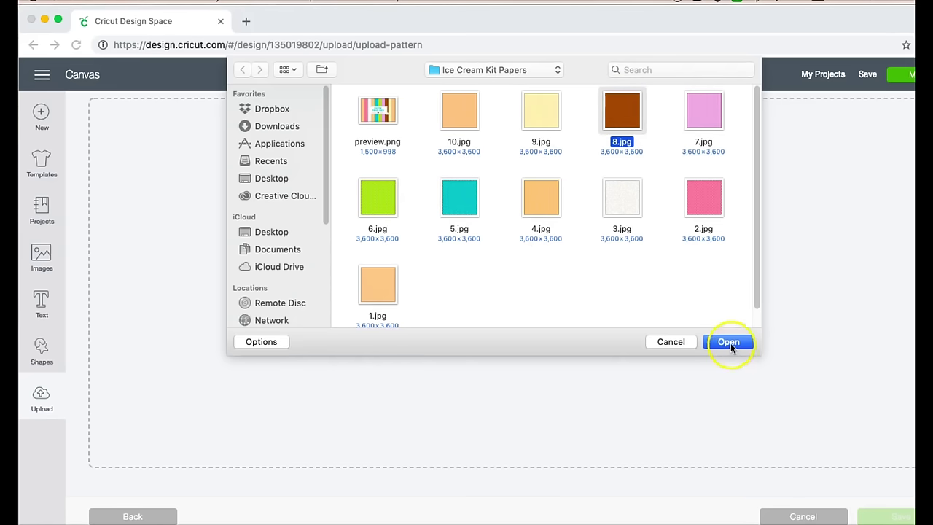
left_click(731, 346)
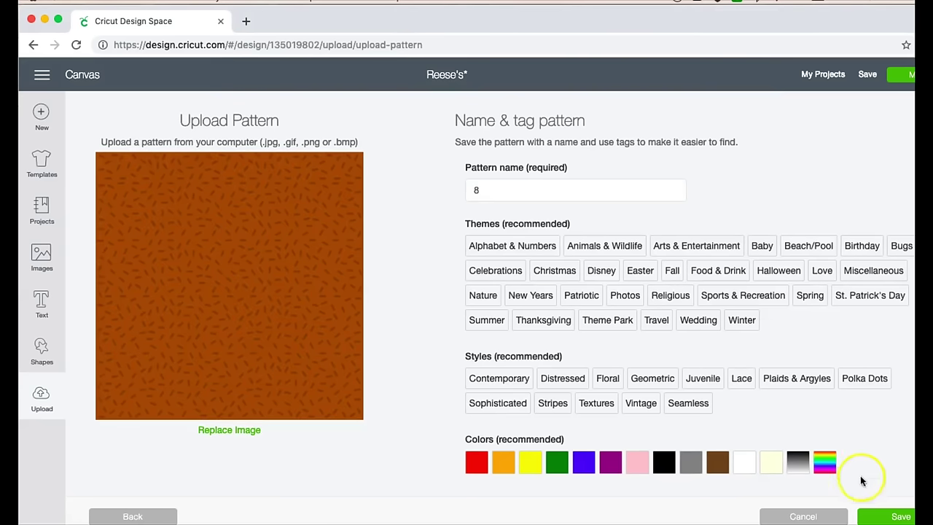
Step: Tag pattern 8 with the brown colour, save it, and reselect the rectangles
left_click(720, 469)
left_click(688, 465)
left_click(718, 467)
left_click(717, 466)
left_click(901, 516)
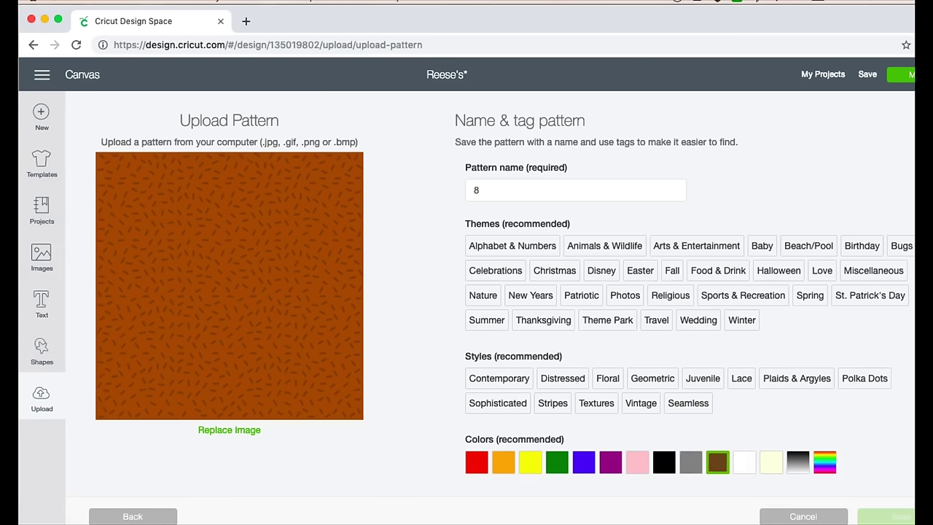
left_click(284, 251)
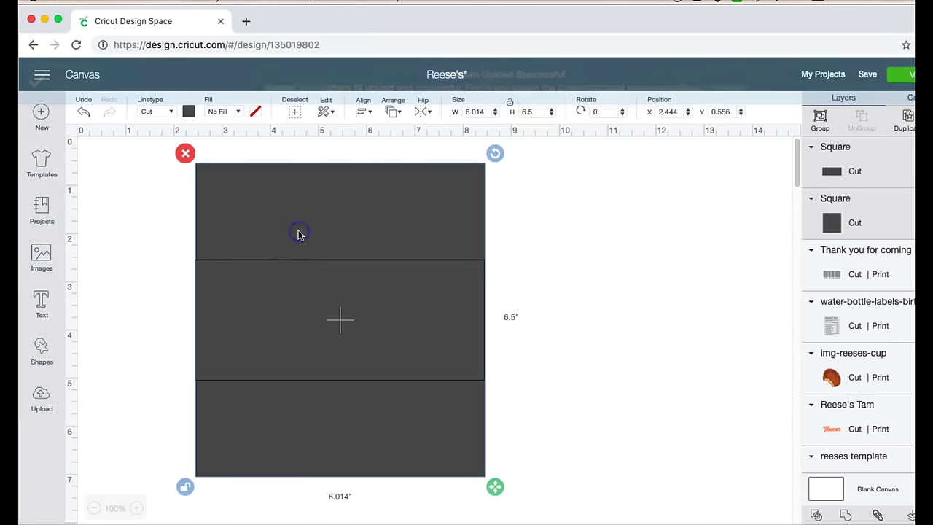
Step: Switch the rectangles to a Print pattern fill using the brown sprinkles pattern
left_click(218, 111)
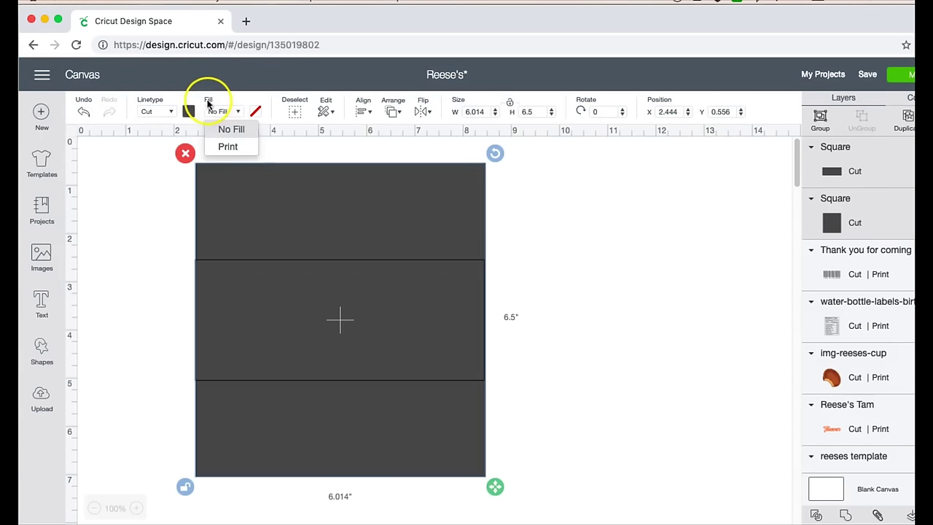
left_click(228, 145)
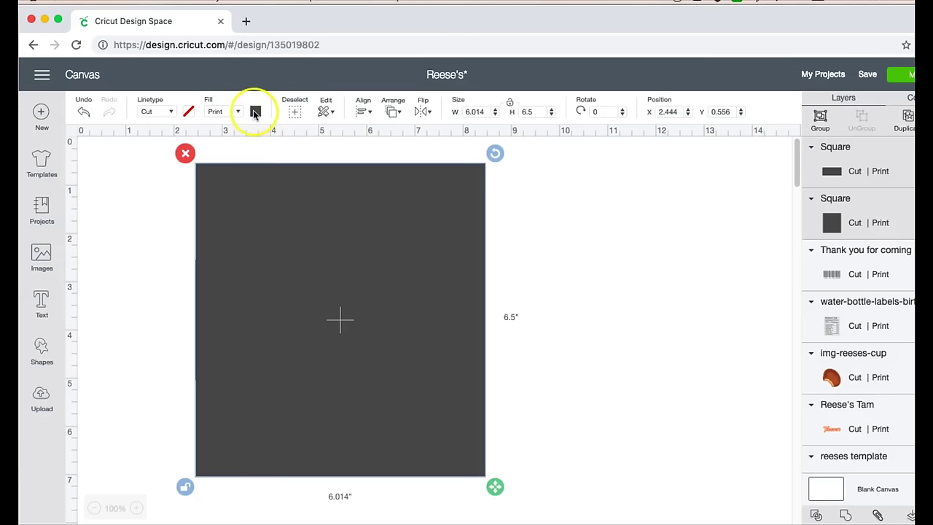
left_click(256, 111)
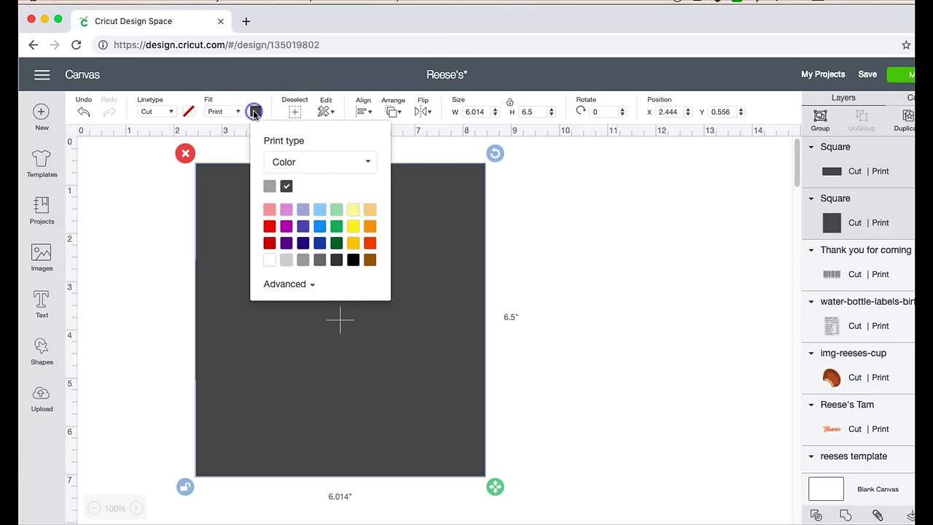
left_click(299, 158)
left_click(301, 206)
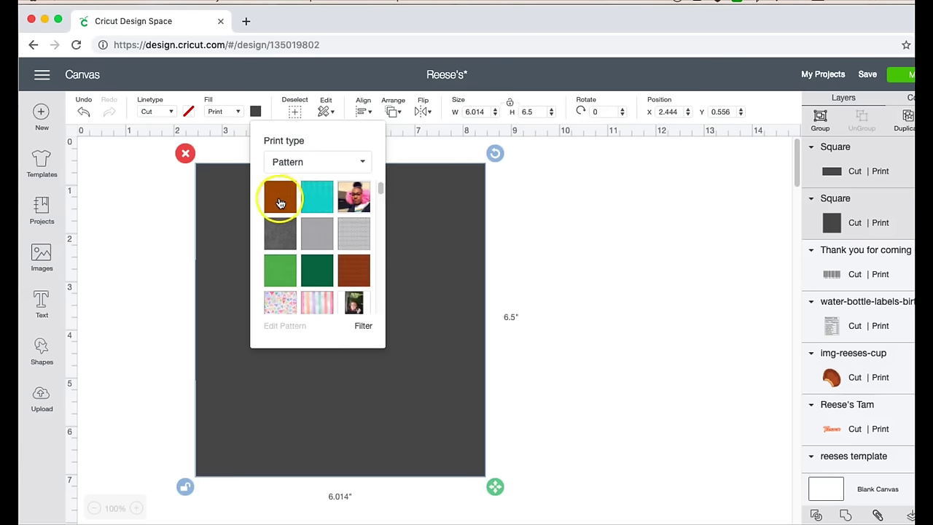
left_click(281, 202)
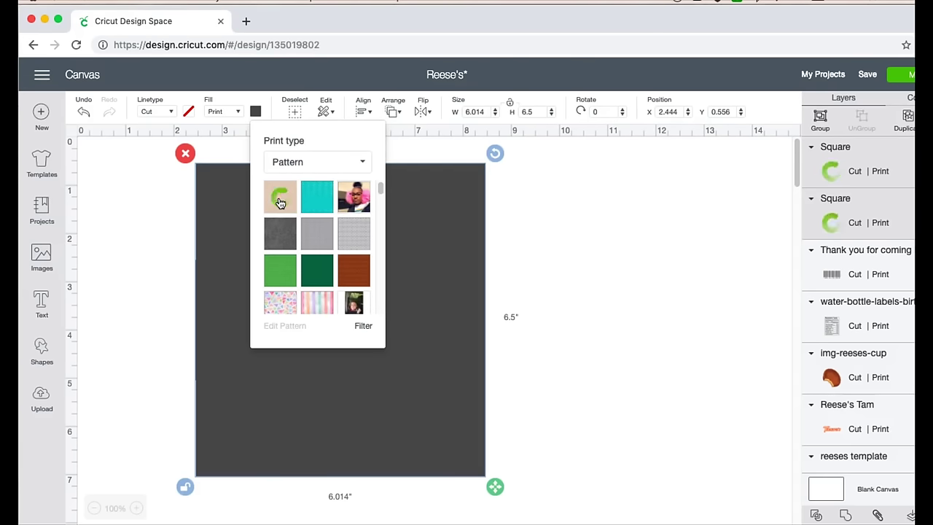
Step: Set the sprinkle pattern scale to 273 in Edit Pattern
left_click(278, 267)
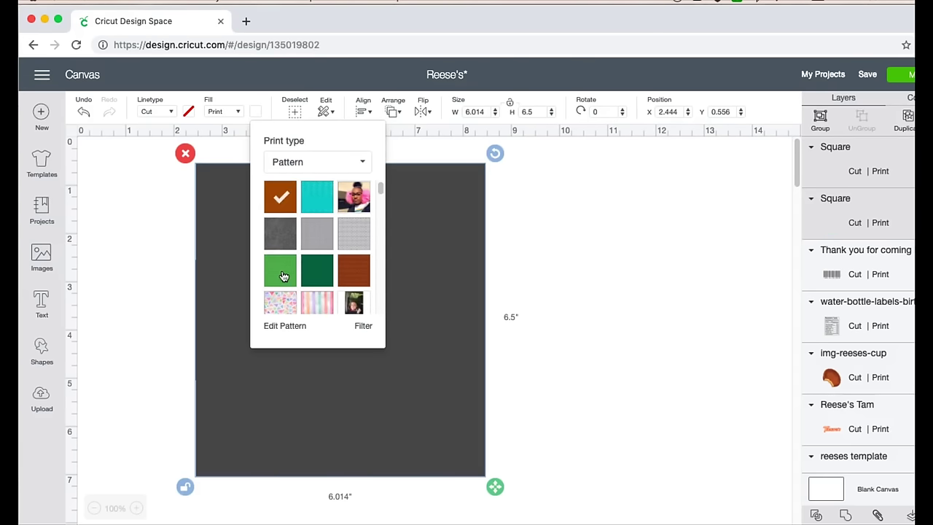
left_click(285, 326)
left_click(706, 186)
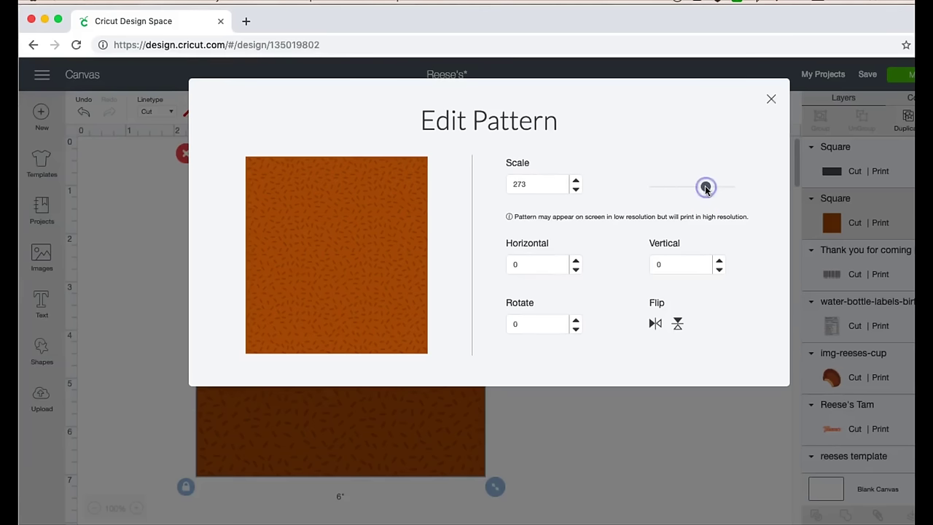
left_click(771, 98)
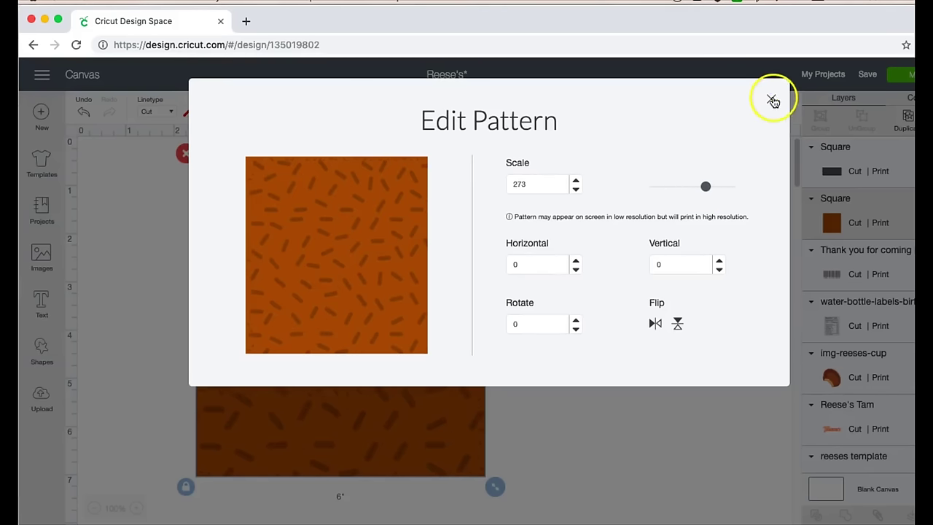
Step: Fill the dark grey middle band with the peach waffle print pattern
left_click(389, 317)
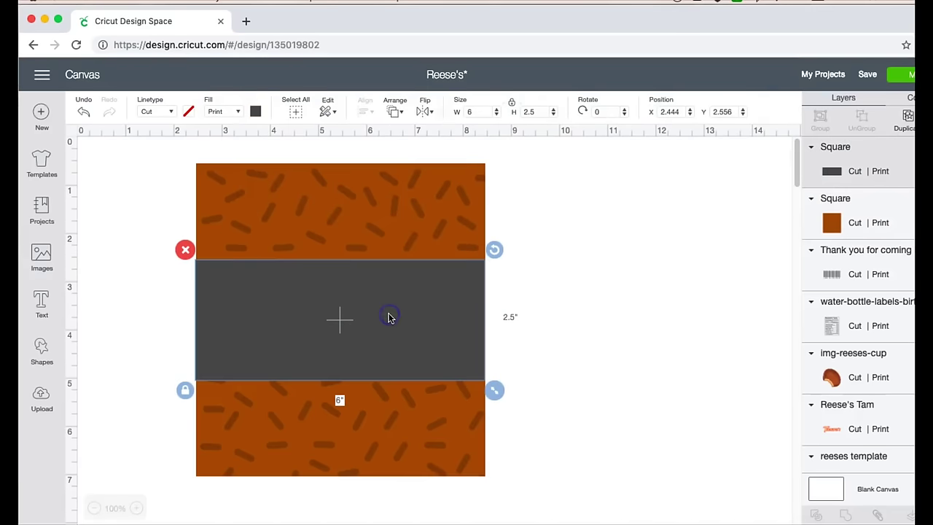
left_click(256, 112)
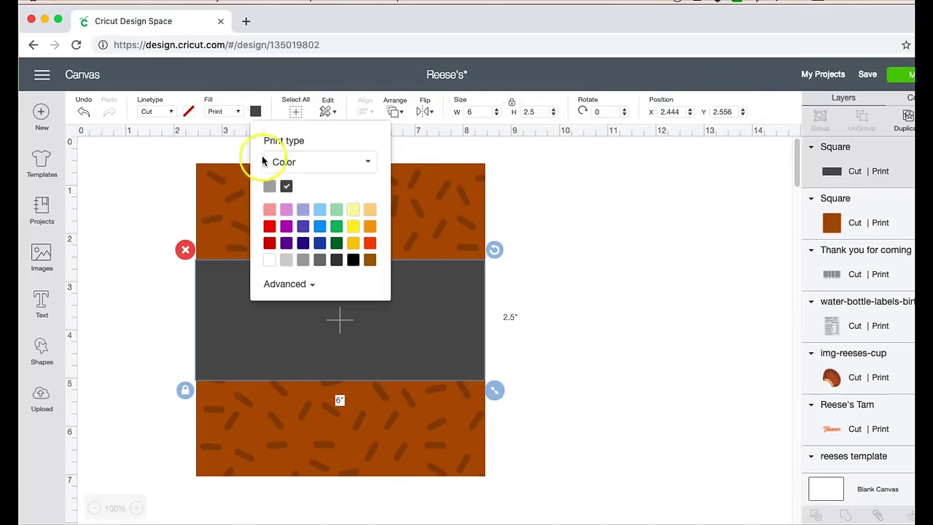
left_click(299, 162)
left_click(304, 209)
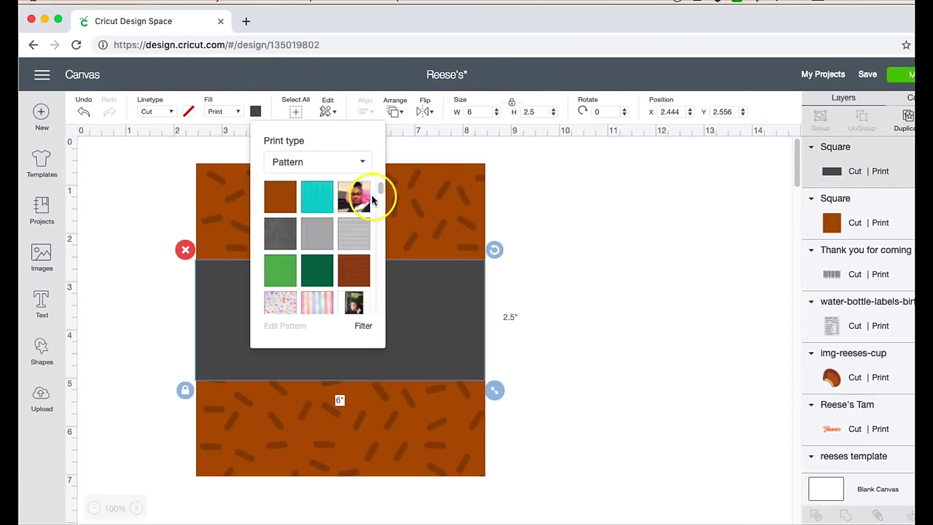
left_click_drag(380, 189, 401, 206)
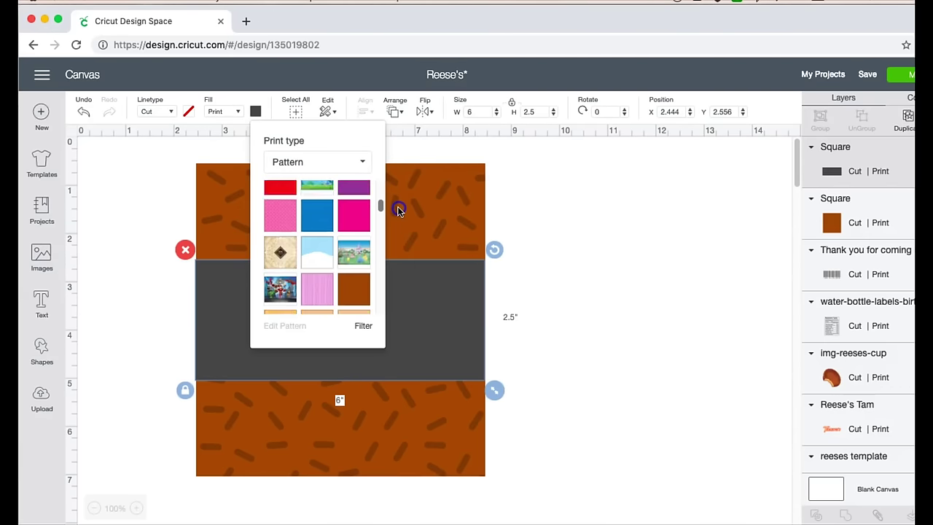
left_click(317, 275)
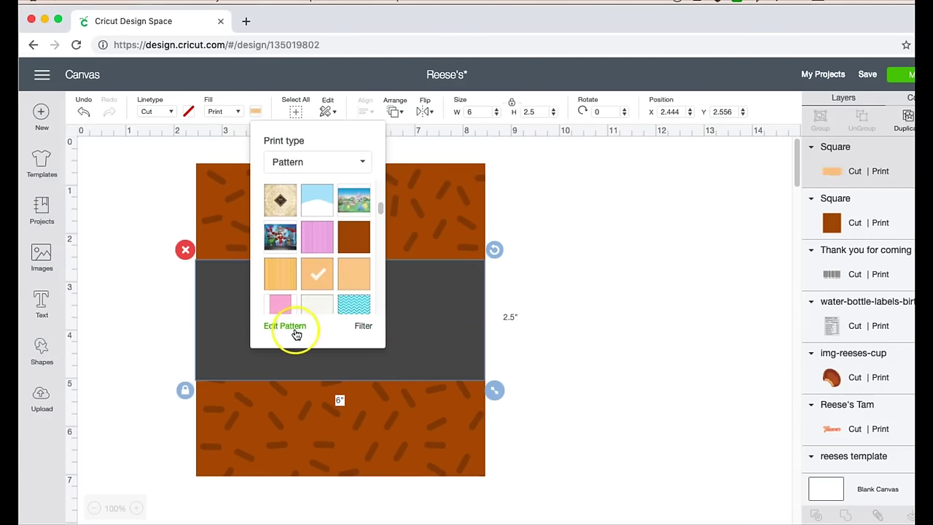
Step: Set the waffle pattern scale to 199, then clear the selection
left_click(295, 327)
left_click(698, 187)
left_click_drag(698, 187, 691, 188)
left_click(771, 98)
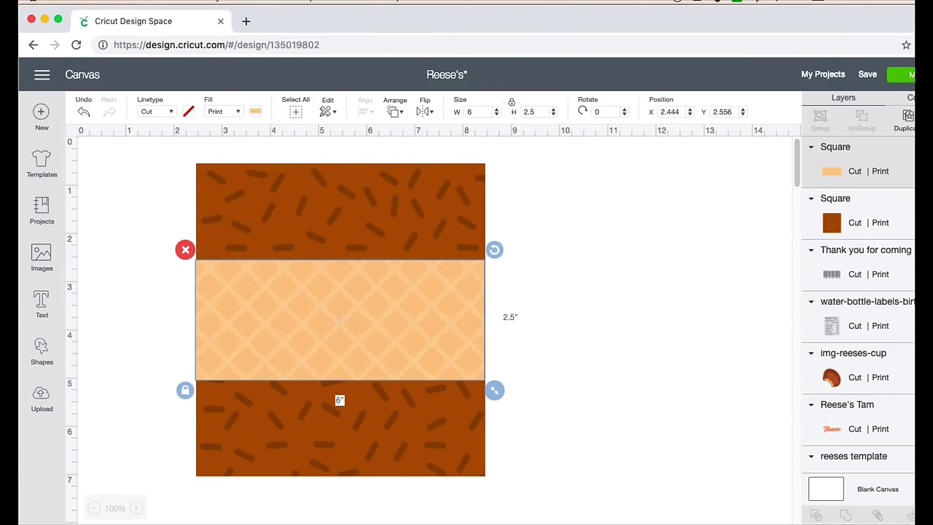
left_click(337, 211)
key("Escape")
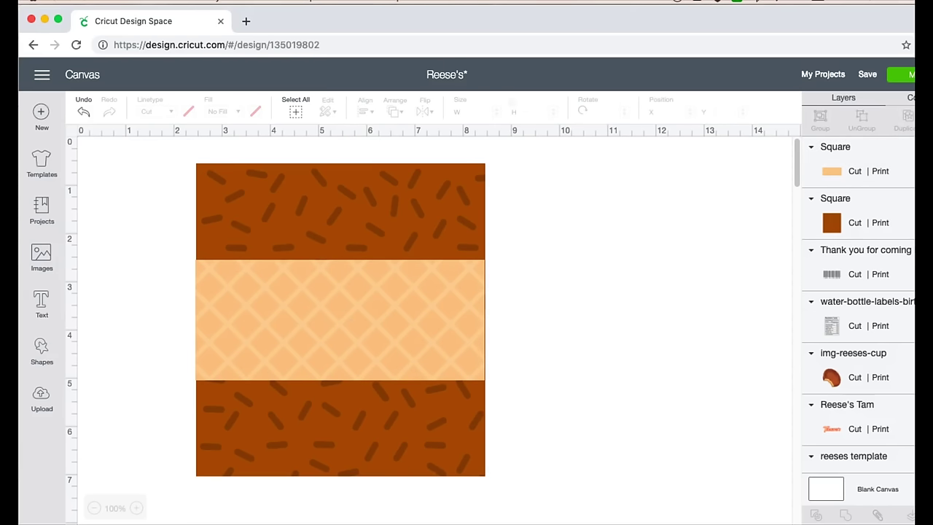
Step: Position the logo on the band and move the Nutrition Facts label to X 7.458, Y 0.833
left_click(471, 309)
left_click(470, 309)
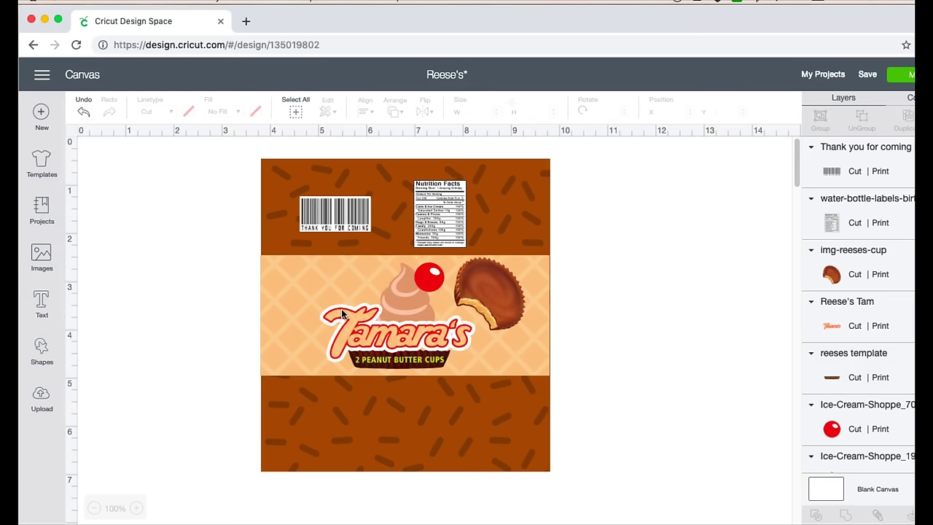
left_click_drag(384, 366, 397, 370)
left_click_drag(439, 186, 462, 183)
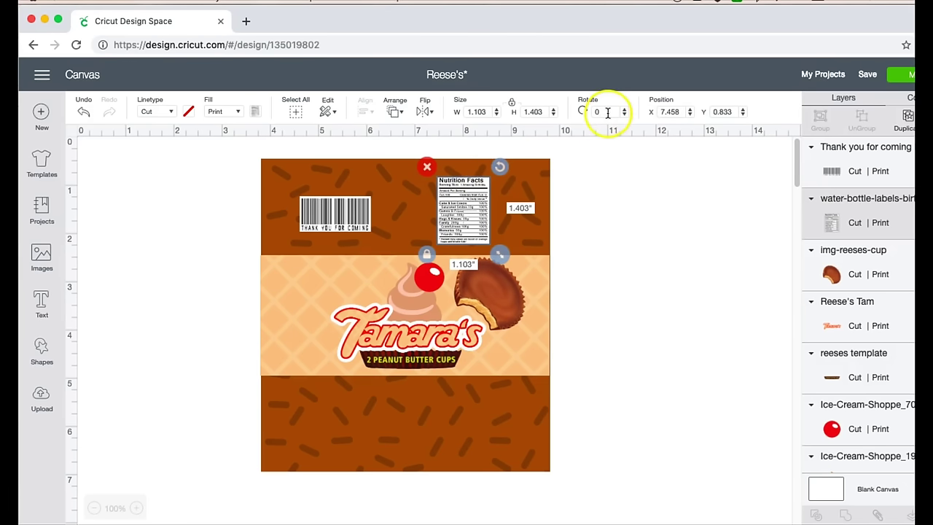
Step: Rotate the Nutrition Facts label and the barcode 180 degrees
type("180")
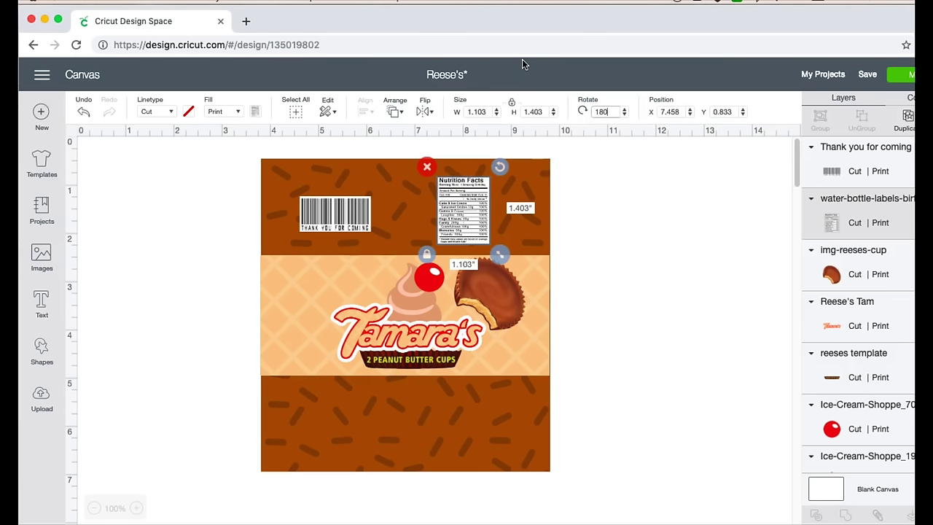
key("Return")
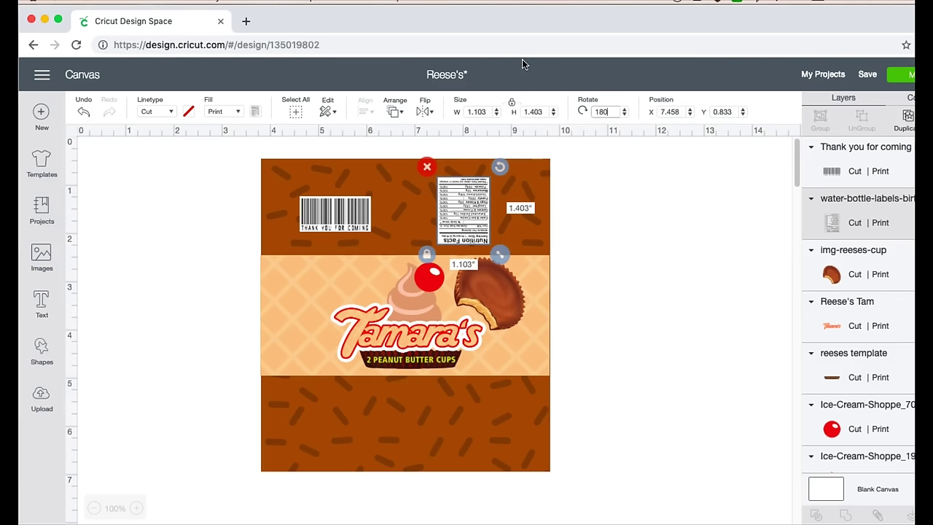
left_click(343, 206)
left_click_drag(343, 205, 356, 207)
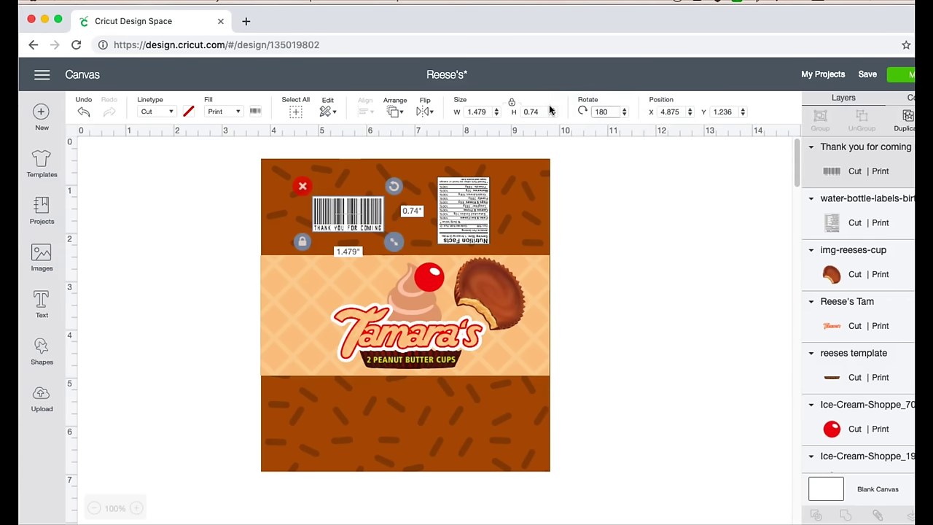
key("Return")
Step: Add small 'NET WT 1.5 OZ (42g)' text on the waffle band and nudge the ice-cream swirl
left_click(42, 302)
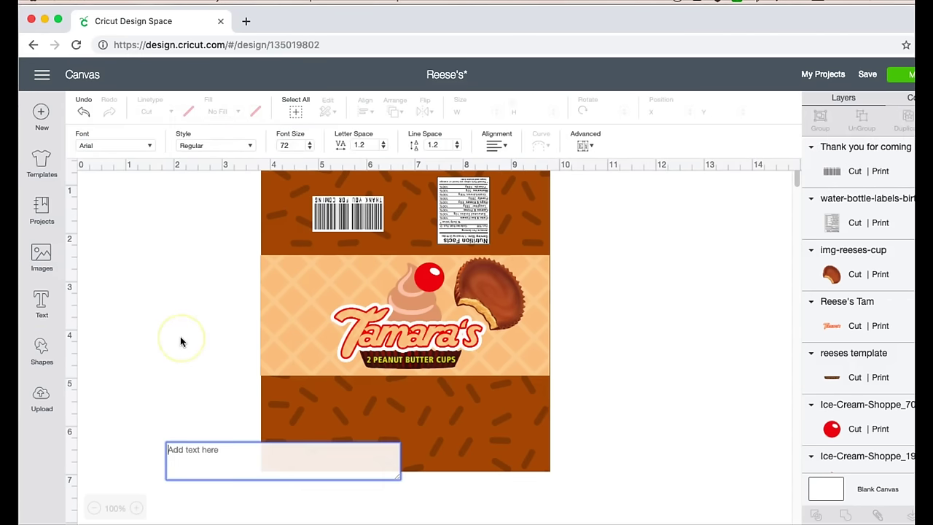
type("NET WT")
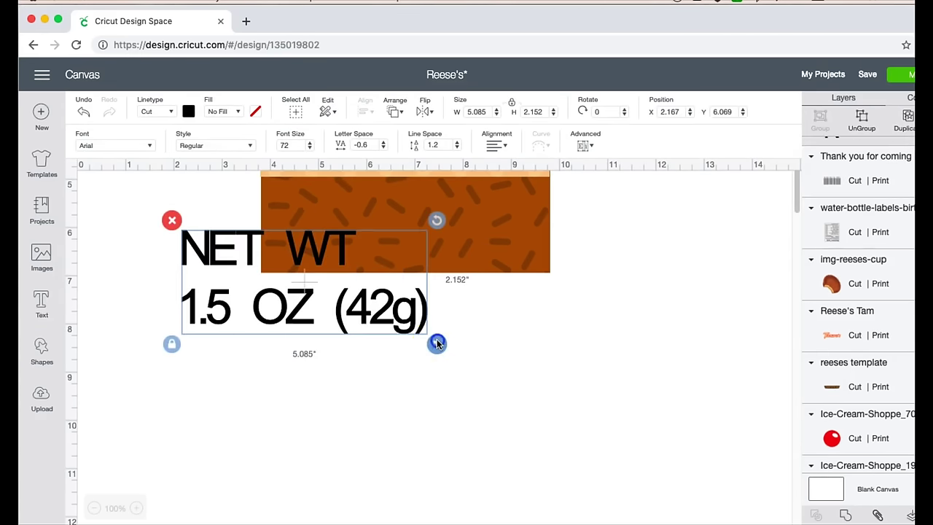
left_click_drag(436, 344, 212, 239)
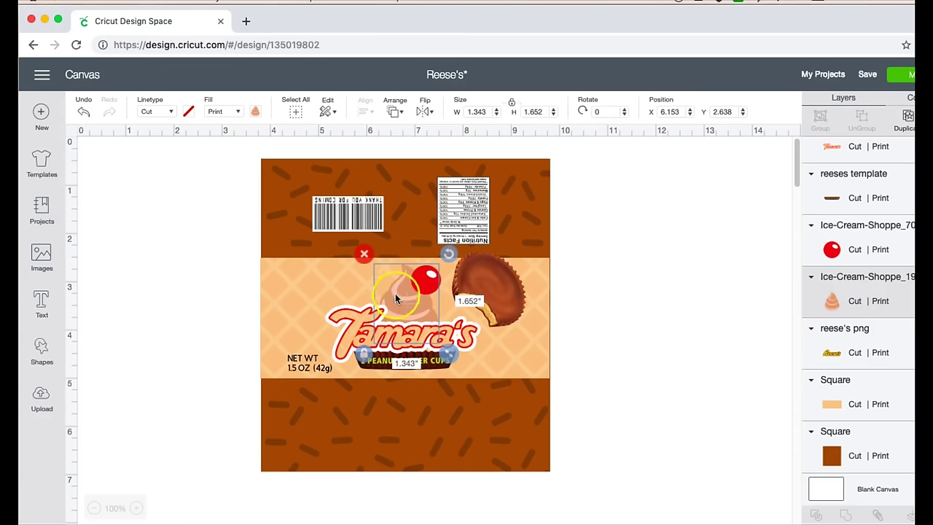
left_click_drag(395, 293, 399, 292)
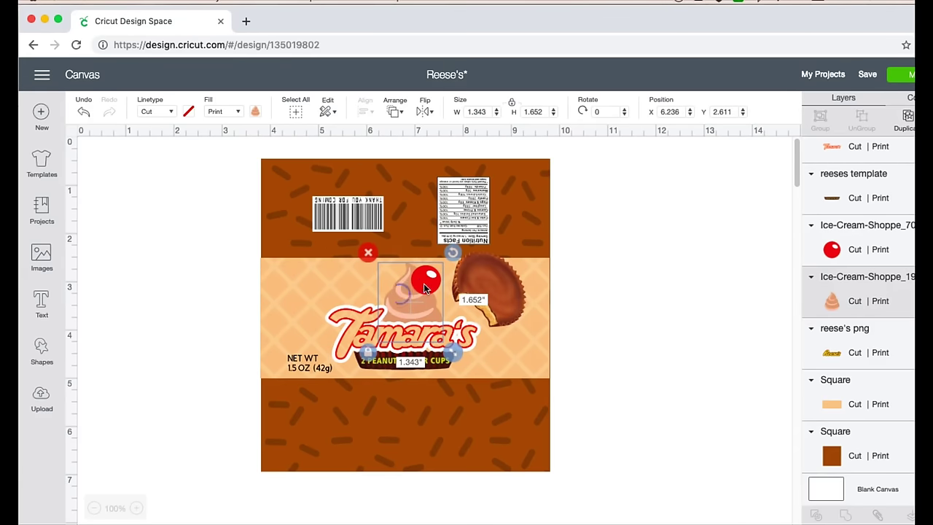
left_click(425, 284)
Step: Select all wrapper layers, flatten them into one image, and choose Make It
left_click(253, 159)
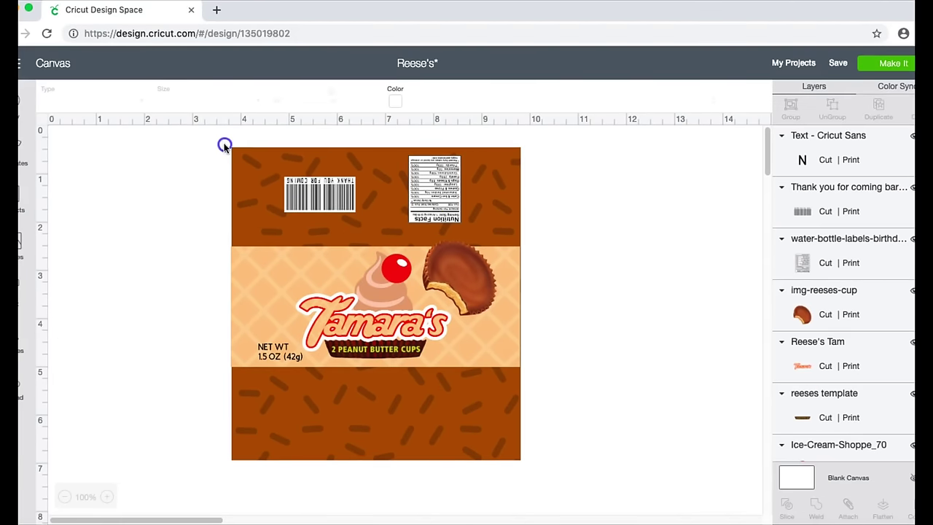
left_click_drag(225, 145, 573, 491)
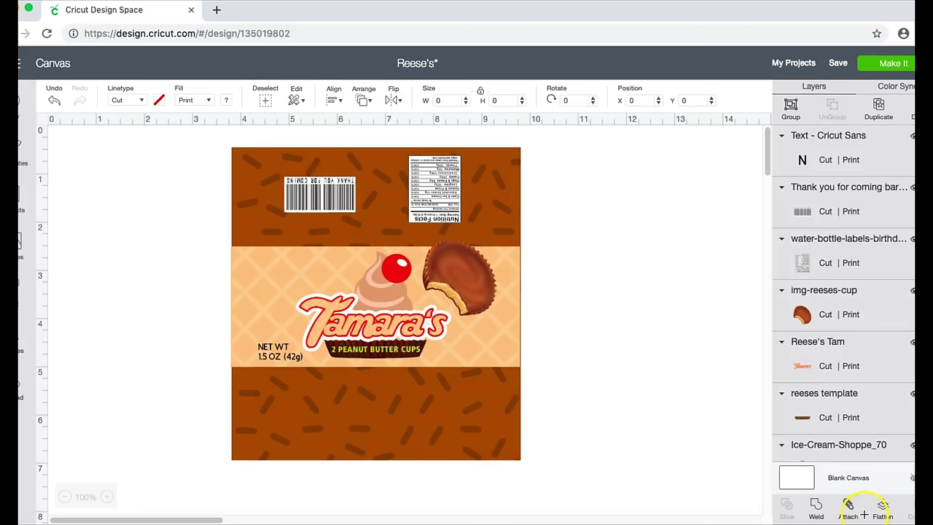
left_click(890, 515)
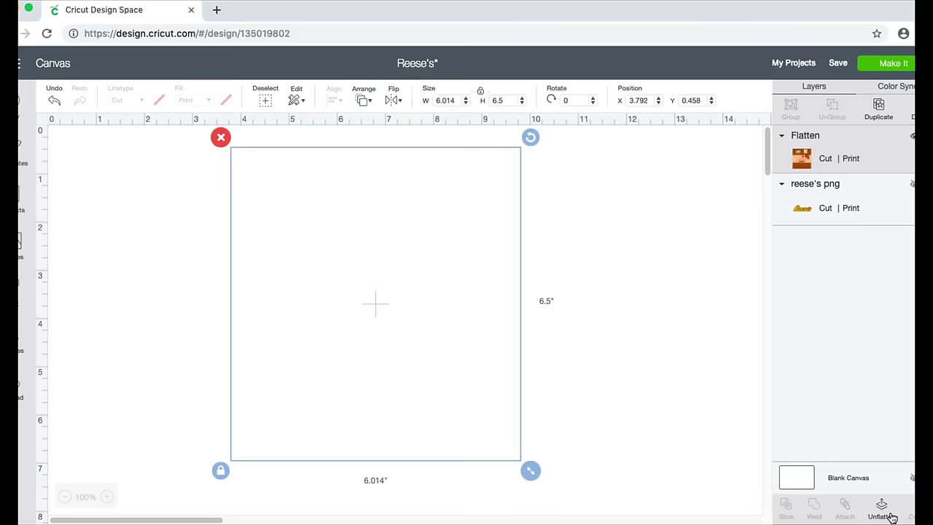
left_click(898, 64)
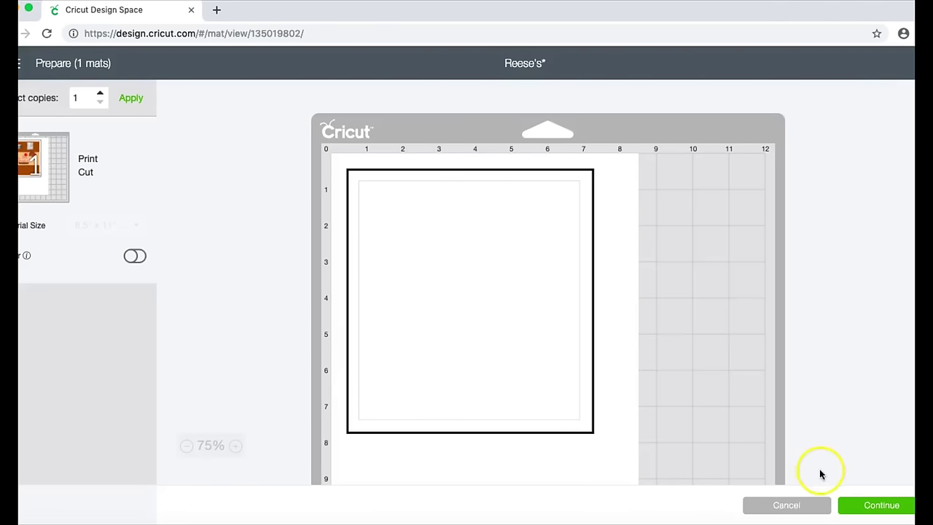
Step: Print the wrapper on Photo Glossy Paper, then choose Sticker Paper as the cut material
left_click(858, 504)
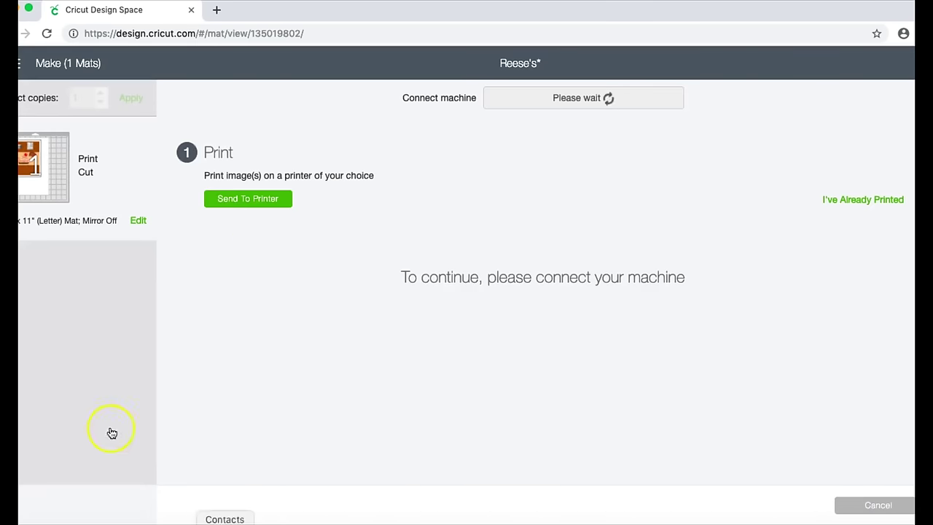
left_click(250, 202)
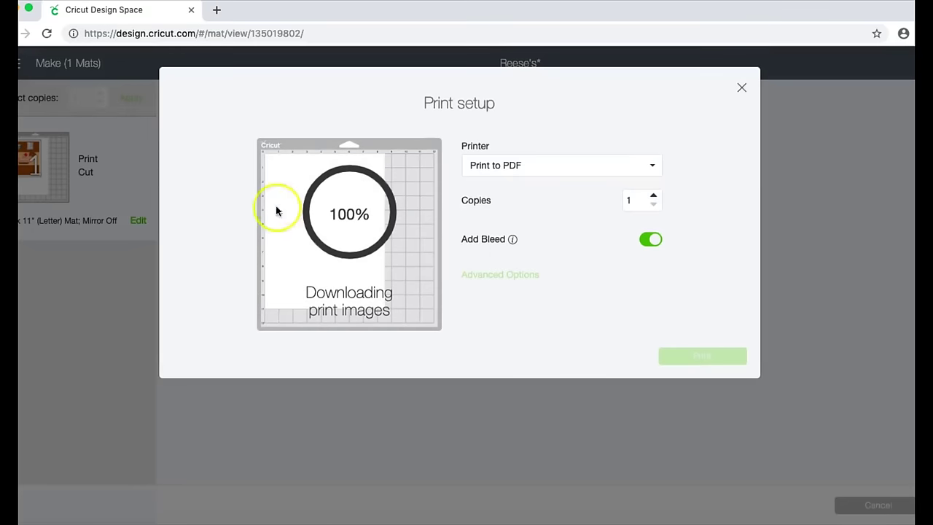
left_click(494, 276)
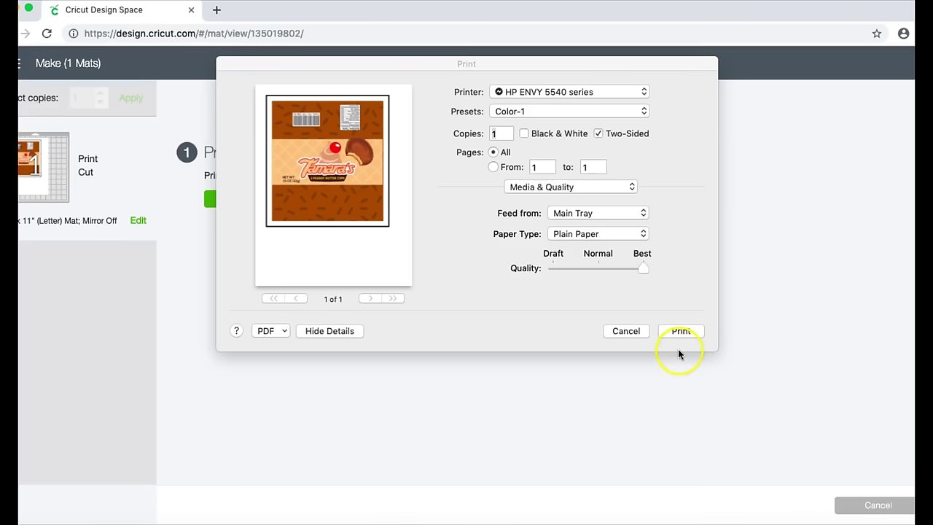
left_click(640, 239)
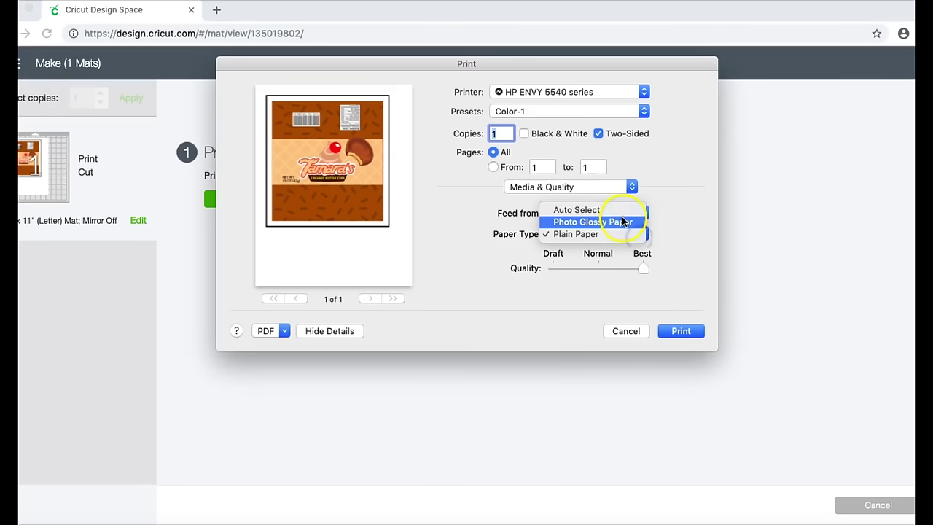
left_click(622, 224)
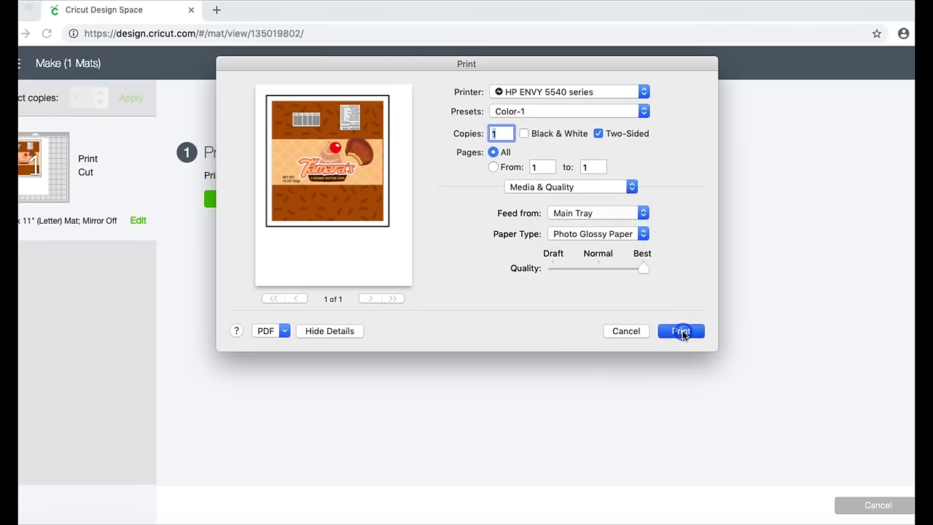
left_click(681, 331)
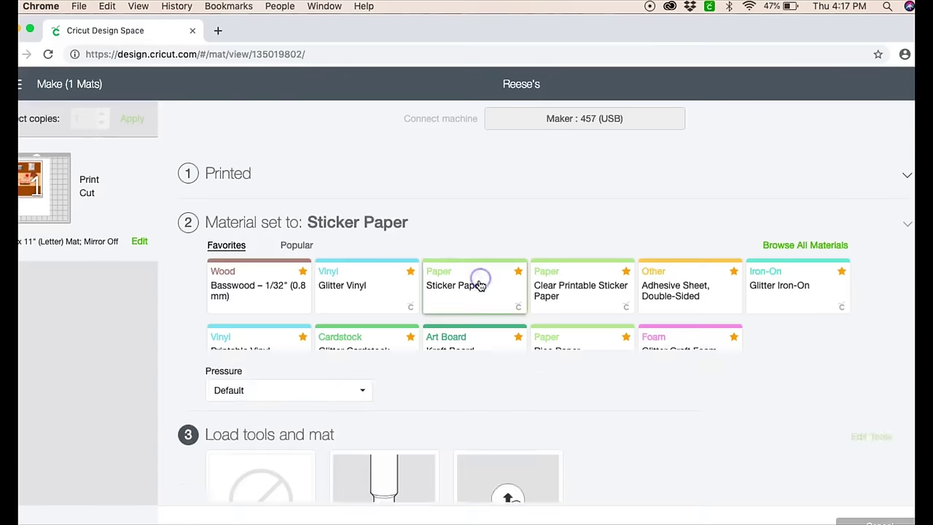
left_click(477, 277)
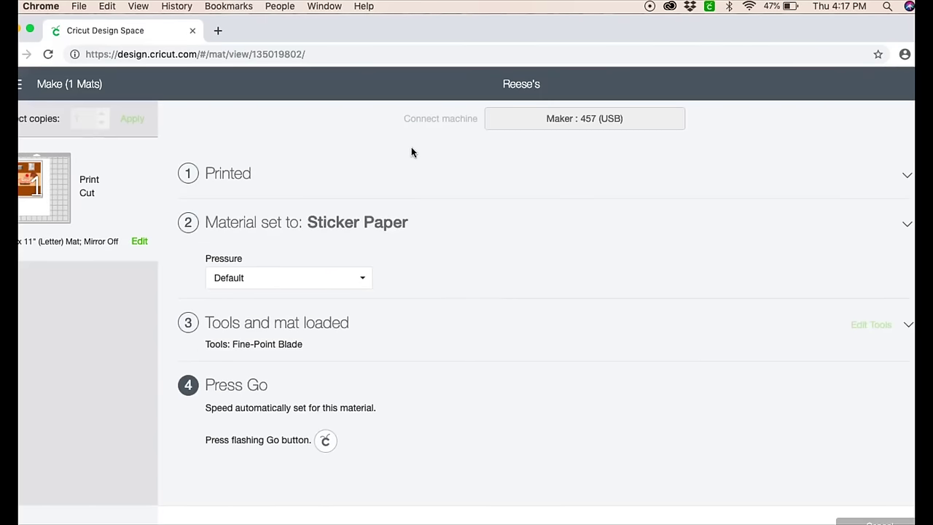